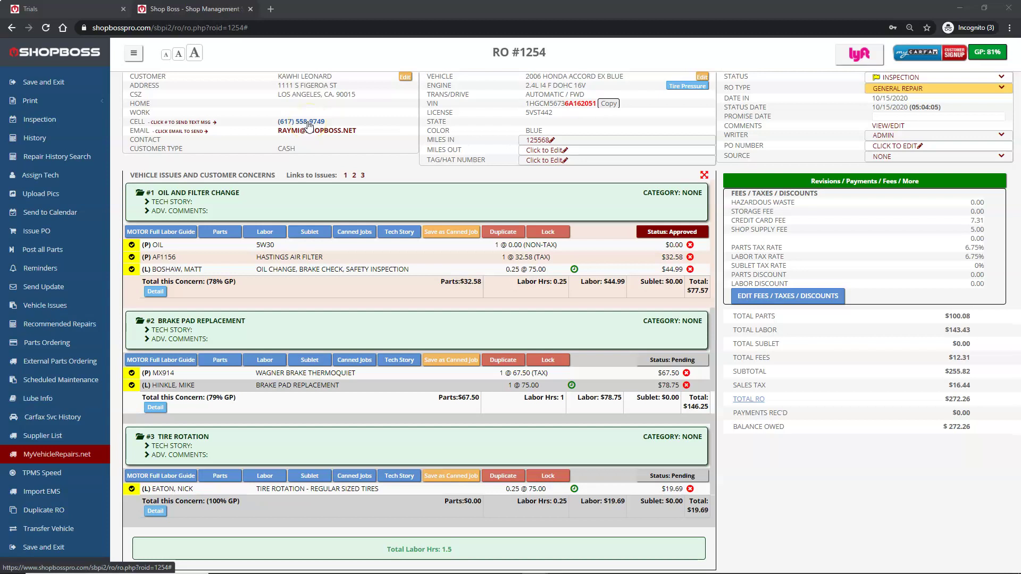
Email the RO #1254 repair status update to the customer and dismiss the confirmation.
{"action": "left_click", "coordinate": [224, 248]}
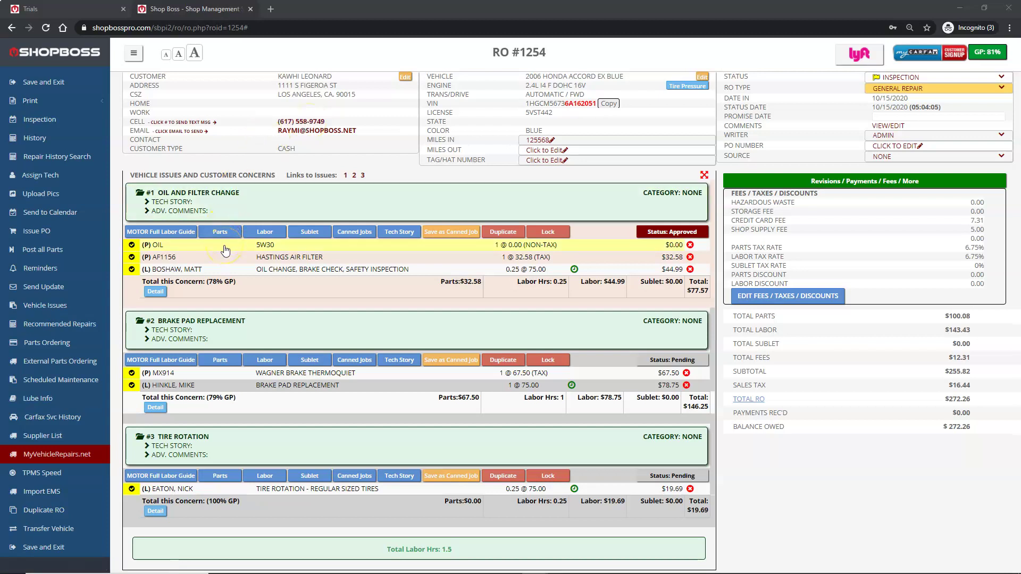
{"action": "left_click", "coordinate": [244, 423]}
{"action": "left_click", "coordinate": [32, 293]}
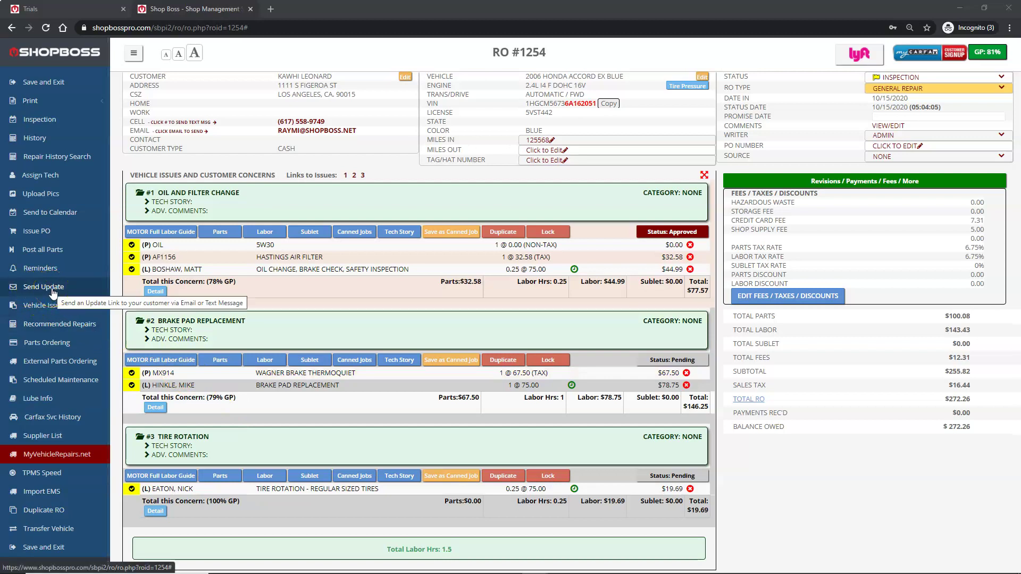
{"action": "left_click", "coordinate": [52, 293]}
{"action": "left_click", "coordinate": [178, 232]}
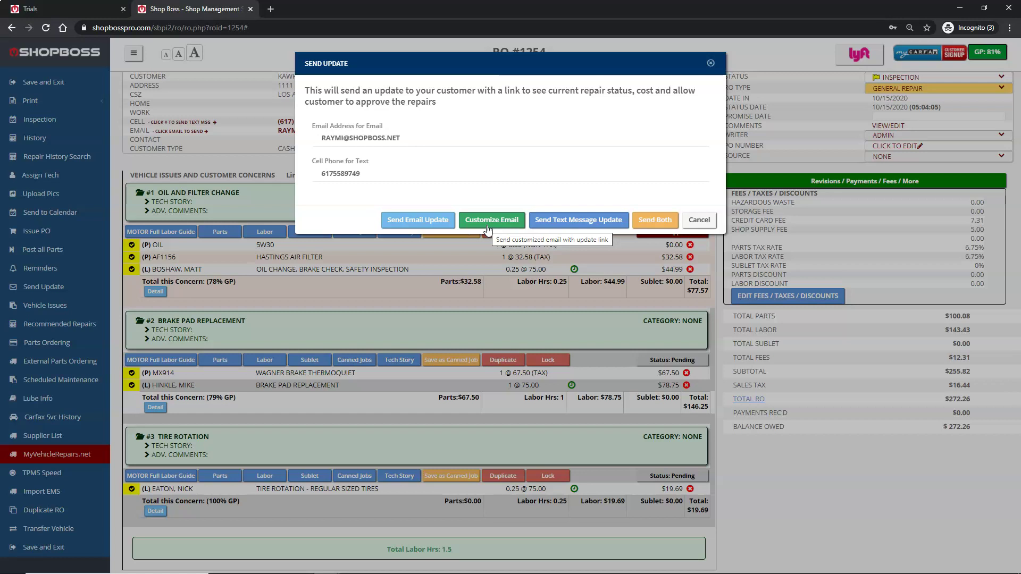
{"action": "left_click", "coordinate": [405, 225]}
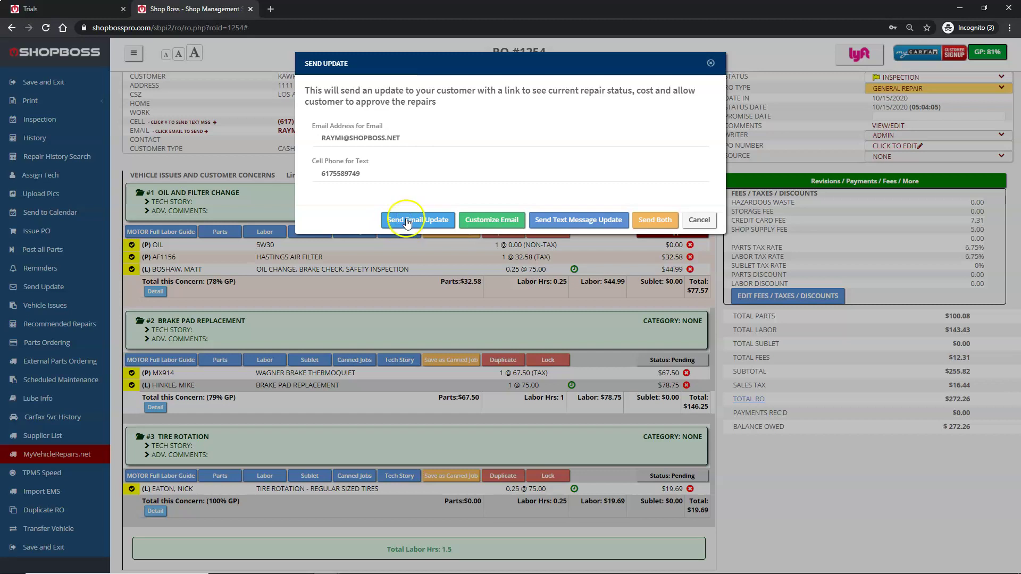
{"action": "left_click", "coordinate": [421, 223]}
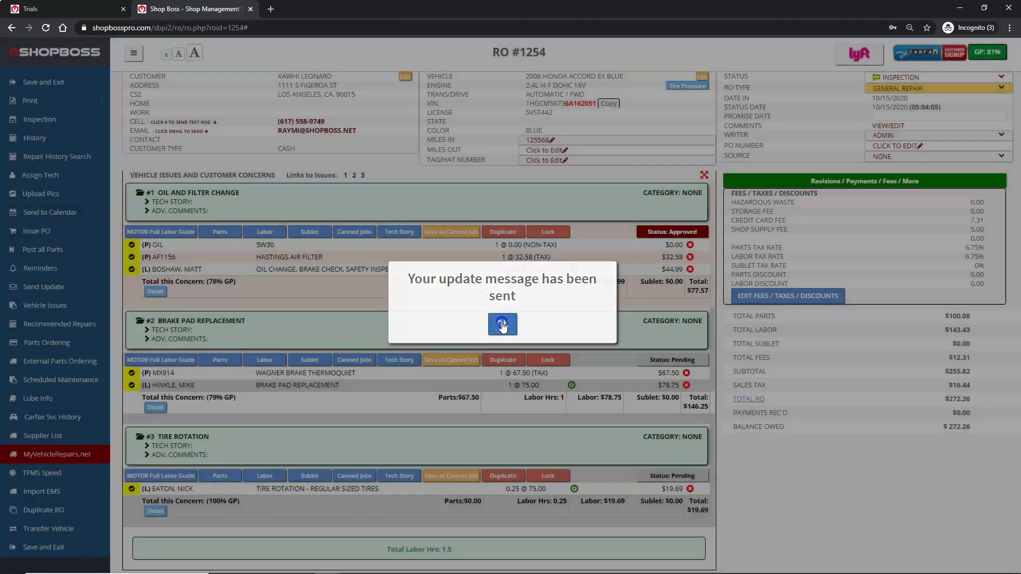
{"action": "left_click", "coordinate": [502, 324]}
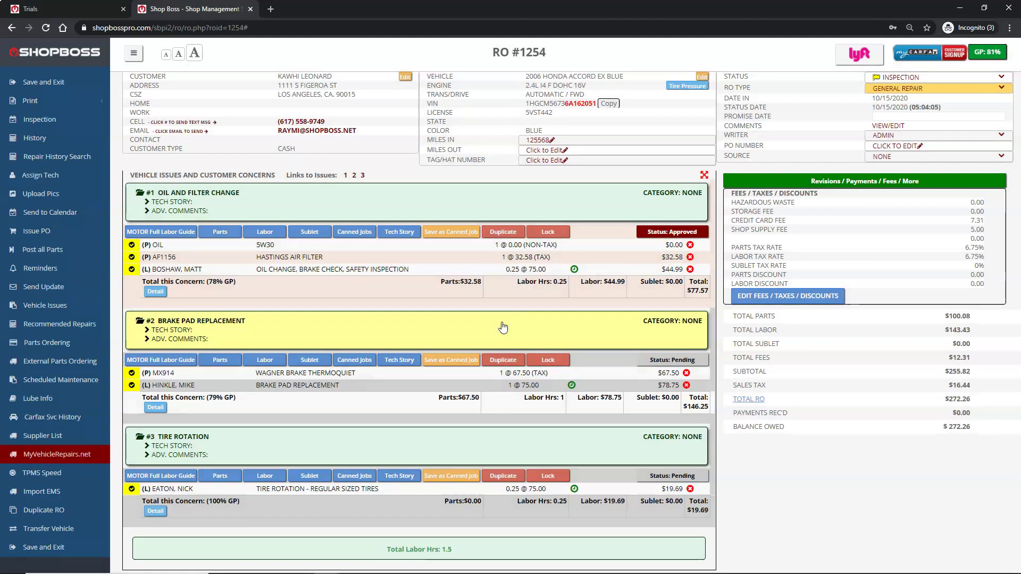
In Outlook, open the Gadget Automotive repair update email and follow its status link.
{"action": "key", "text": "alt+Tab"}
{"action": "key", "text": "Tab"}
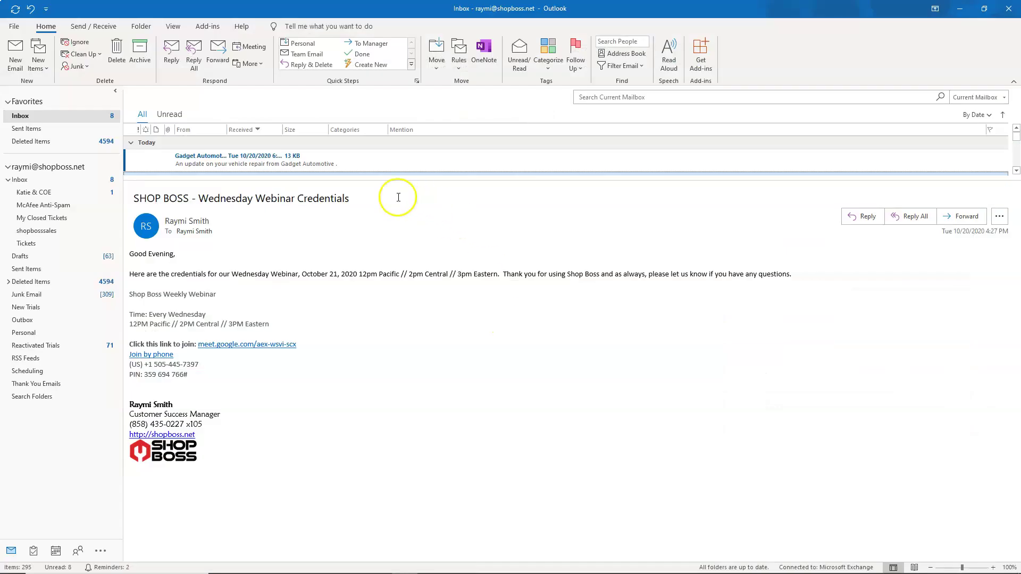
{"action": "left_click", "coordinate": [388, 165]}
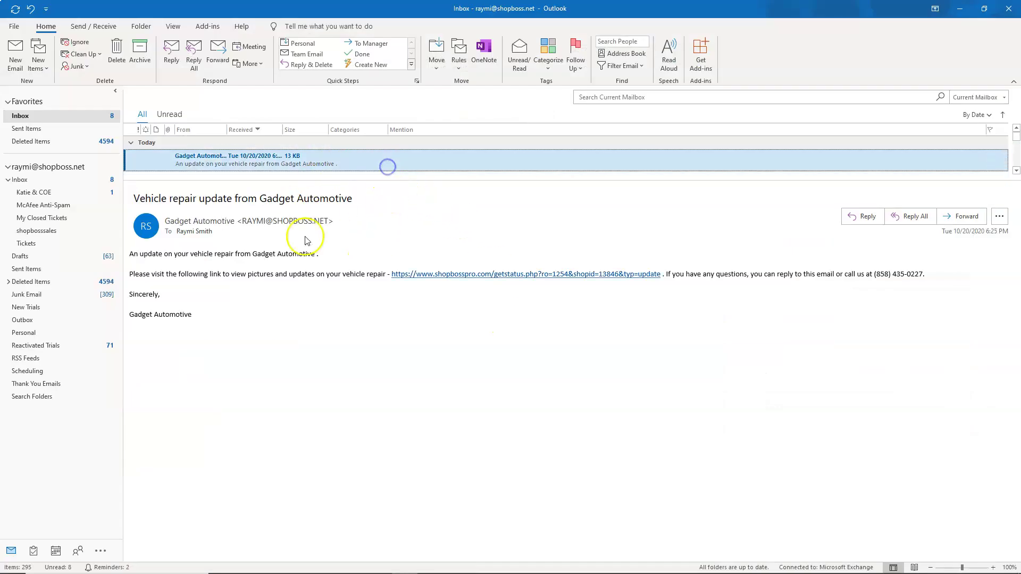
{"action": "left_click", "coordinate": [463, 279]}
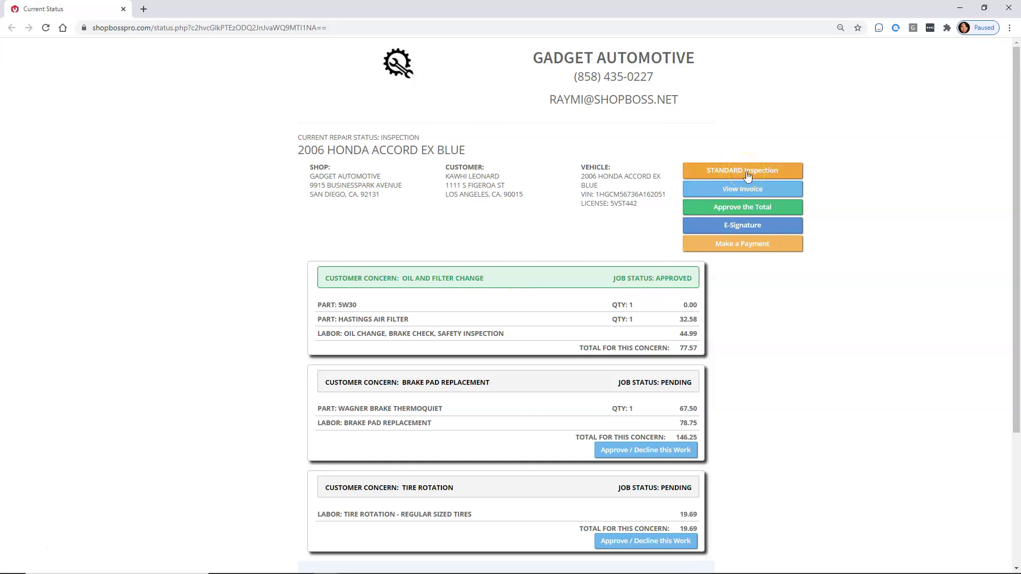
{"action": "scroll", "coordinate": [453, 224], "scroll_direction": "down", "scroll_amount": 1}
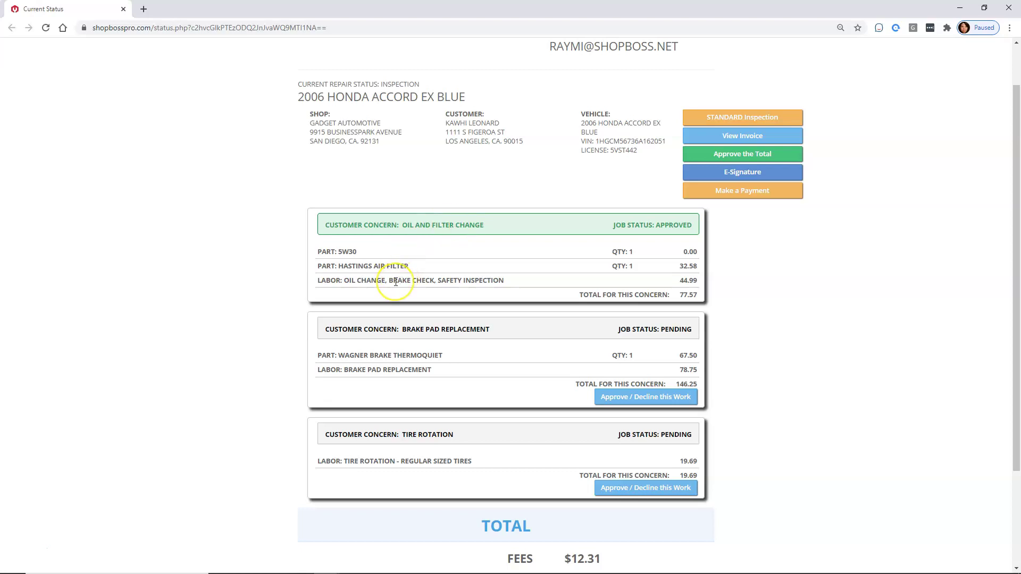
{"action": "scroll", "coordinate": [394, 281], "scroll_direction": "down", "scroll_amount": 1}
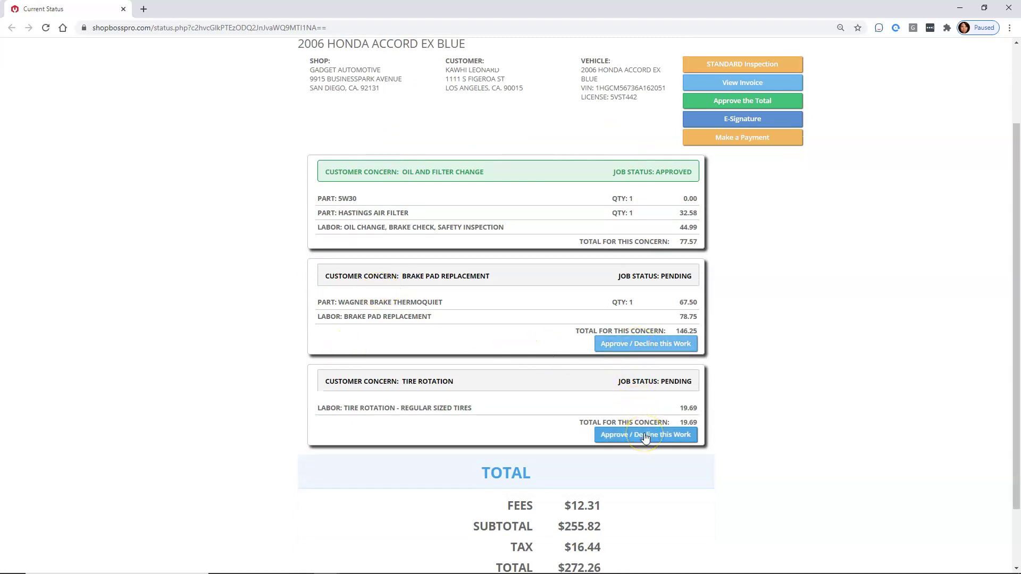
{"action": "scroll", "coordinate": [645, 438], "scroll_direction": "down", "scroll_amount": 2}
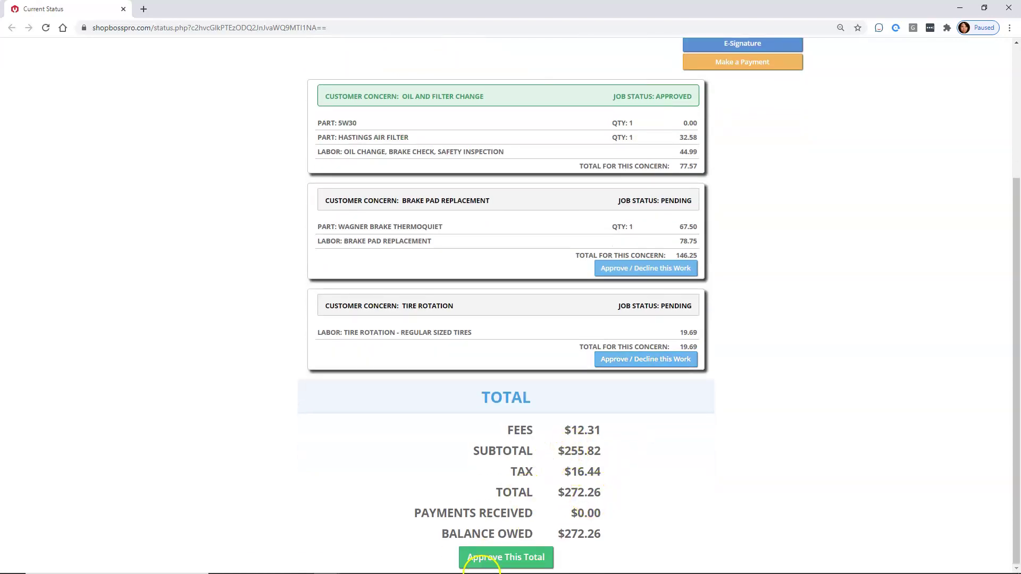
{"action": "left_click", "coordinate": [490, 556]}
{"action": "left_click", "coordinate": [551, 361]}
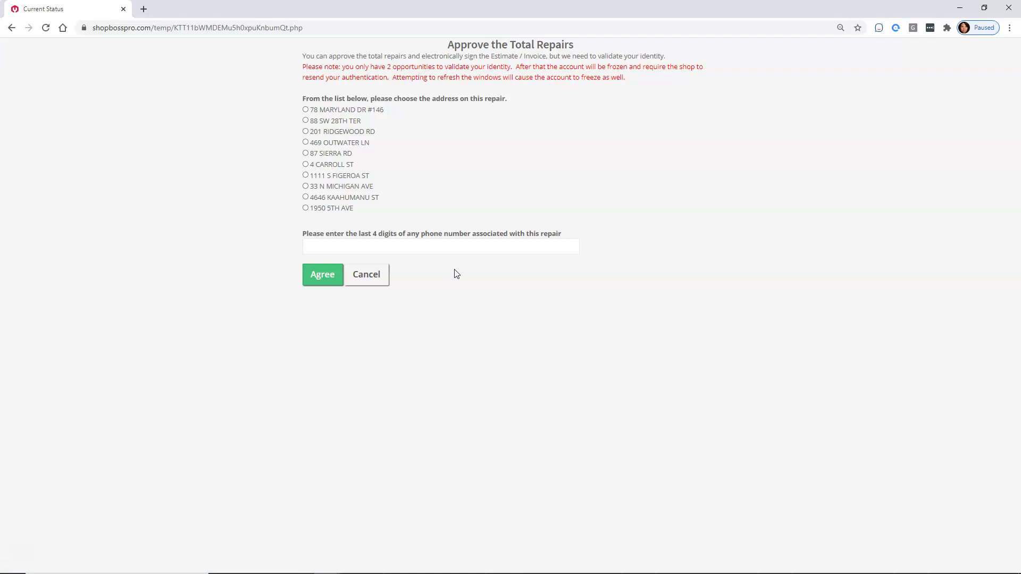
{"action": "left_click", "coordinate": [432, 251]}
{"action": "type", "text": "9749"}
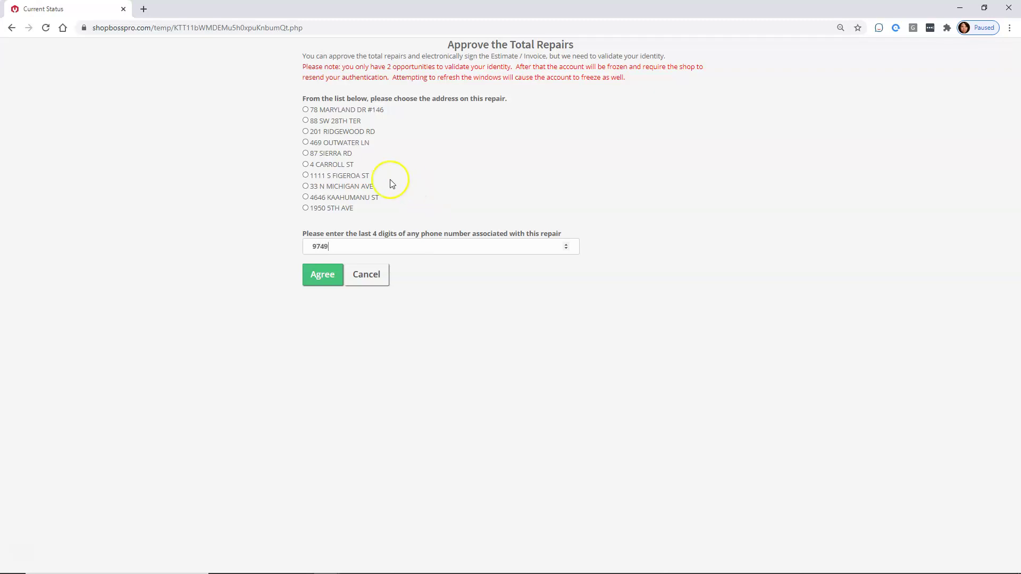
{"action": "left_click", "coordinate": [305, 176]}
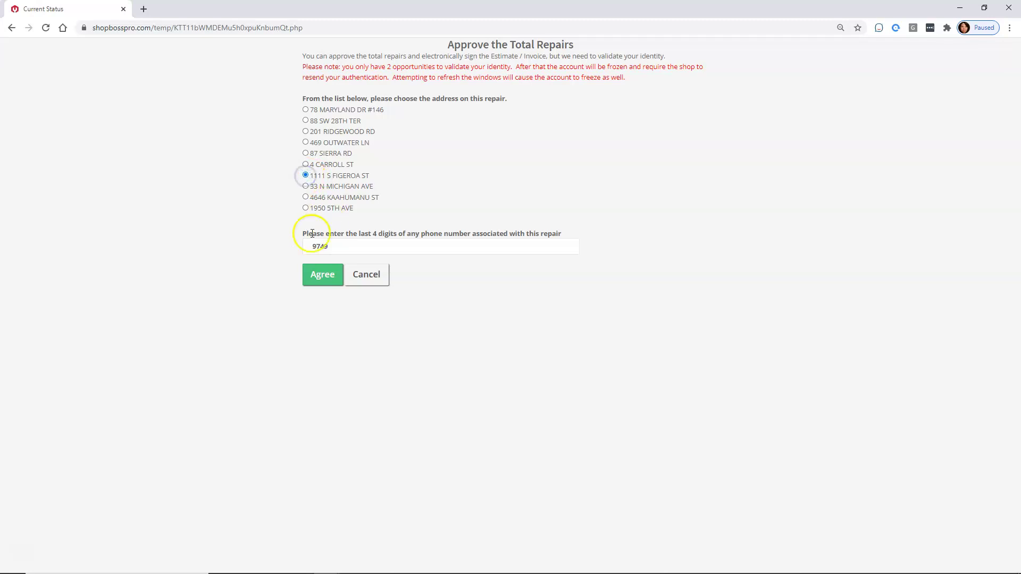
{"action": "left_click", "coordinate": [327, 284]}
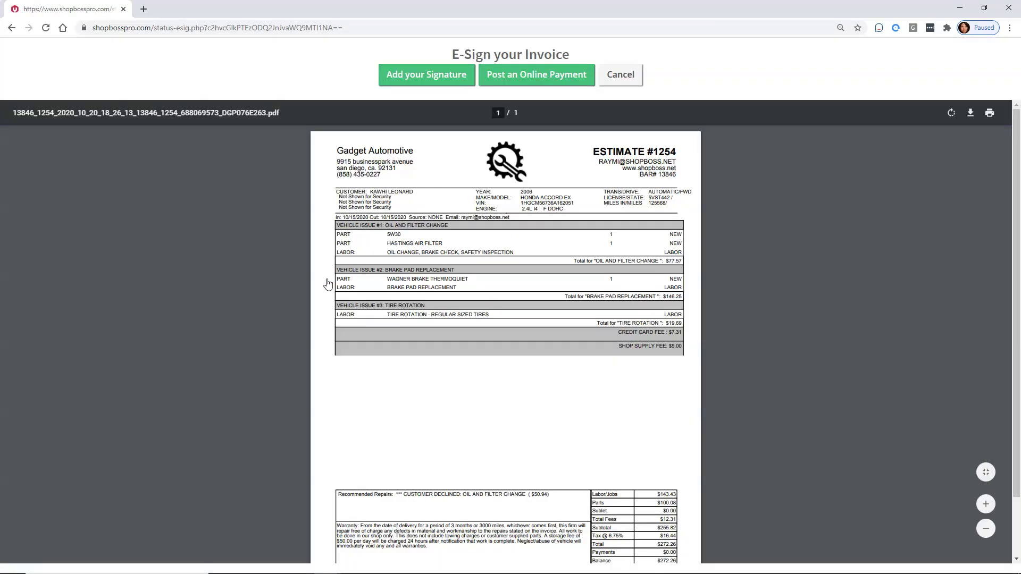
{"action": "left_click", "coordinate": [330, 279]}
{"action": "key", "text": "alt+Tab"}
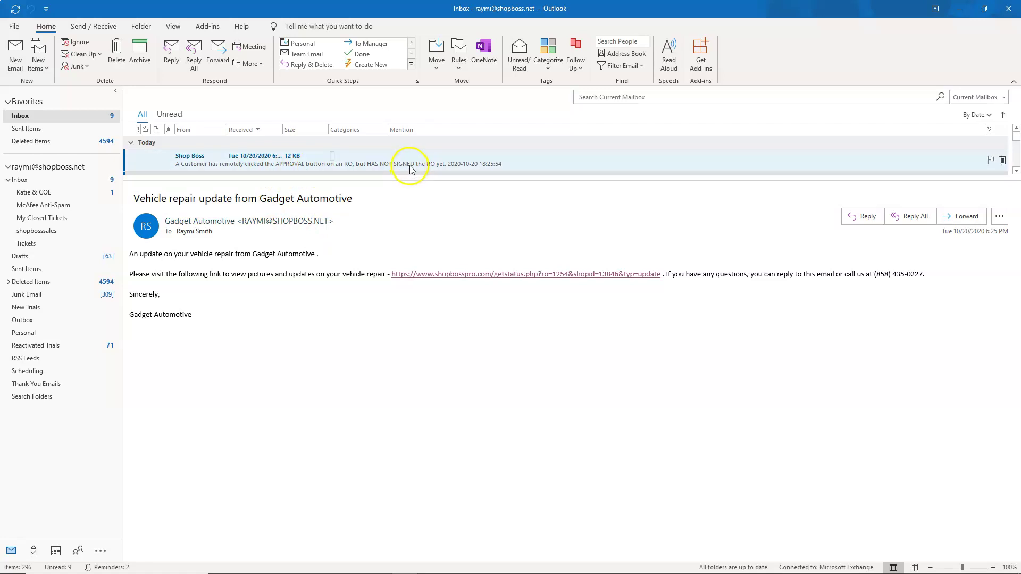
{"action": "key", "text": "alt+Tab"}
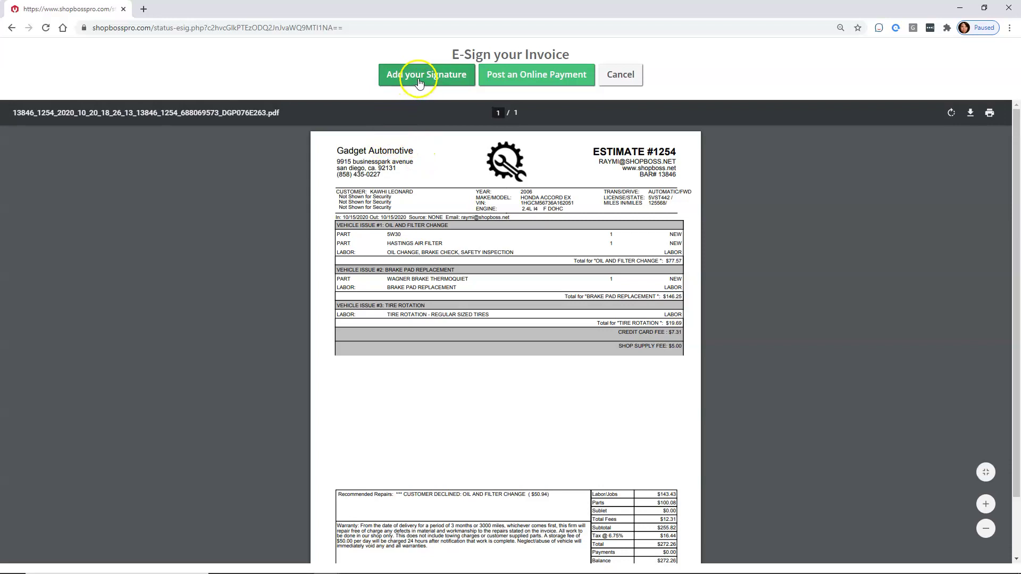
{"action": "left_click", "coordinate": [420, 83]}
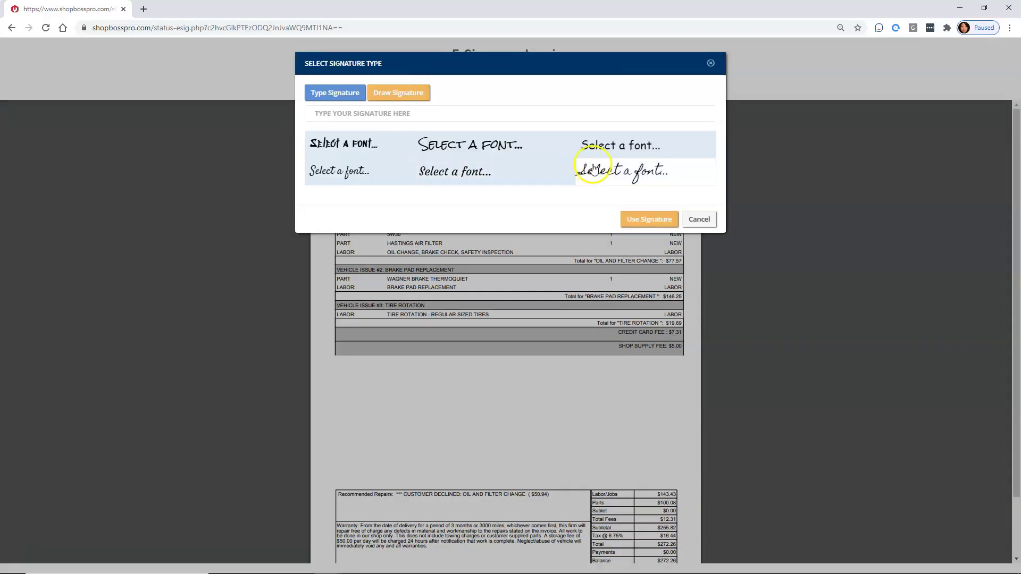
{"action": "left_click", "coordinate": [596, 170]}
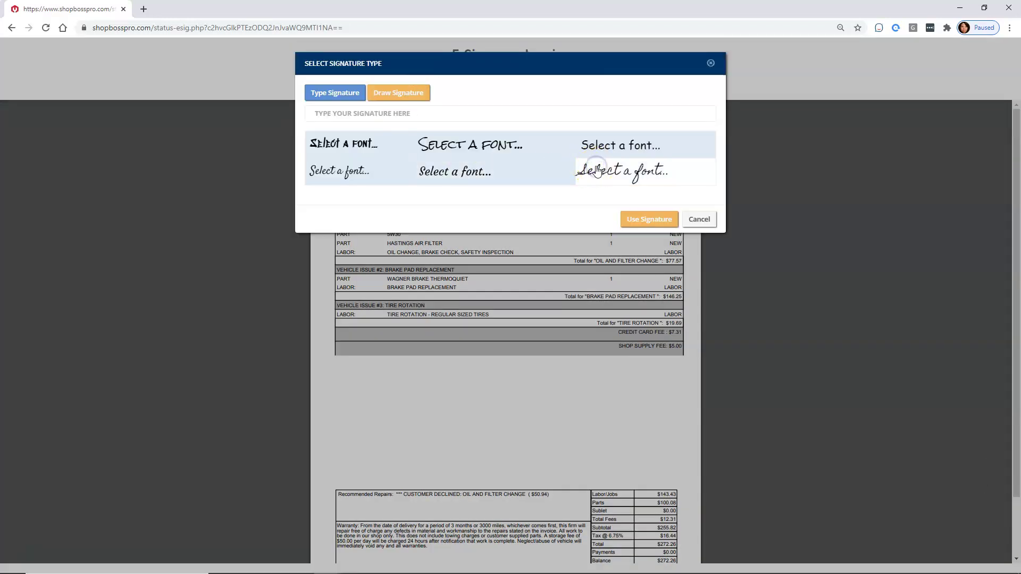
{"action": "left_click", "coordinate": [433, 113]}
{"action": "type", "text": "L"}
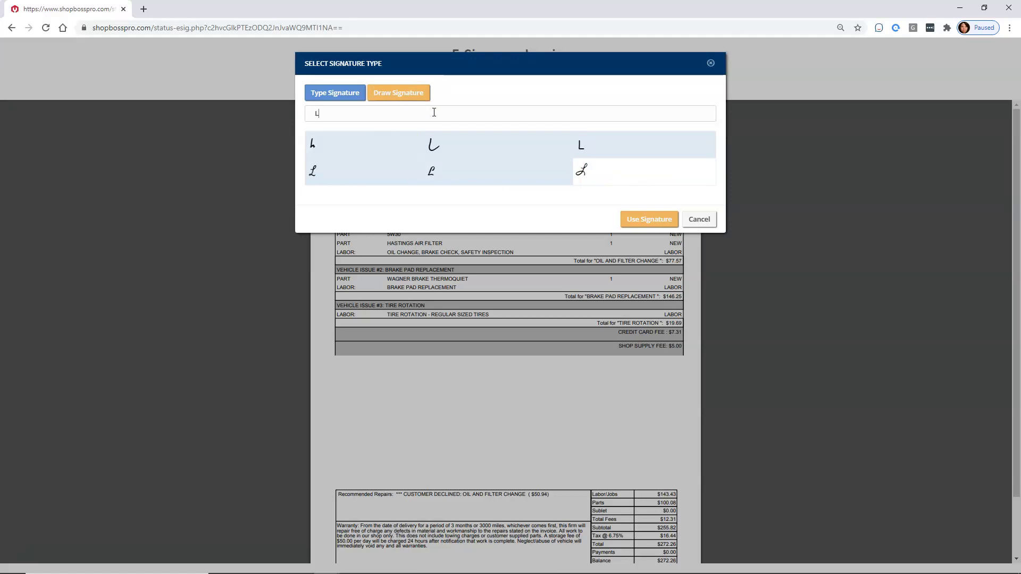
{"action": "type", "text": " SmiTH"}
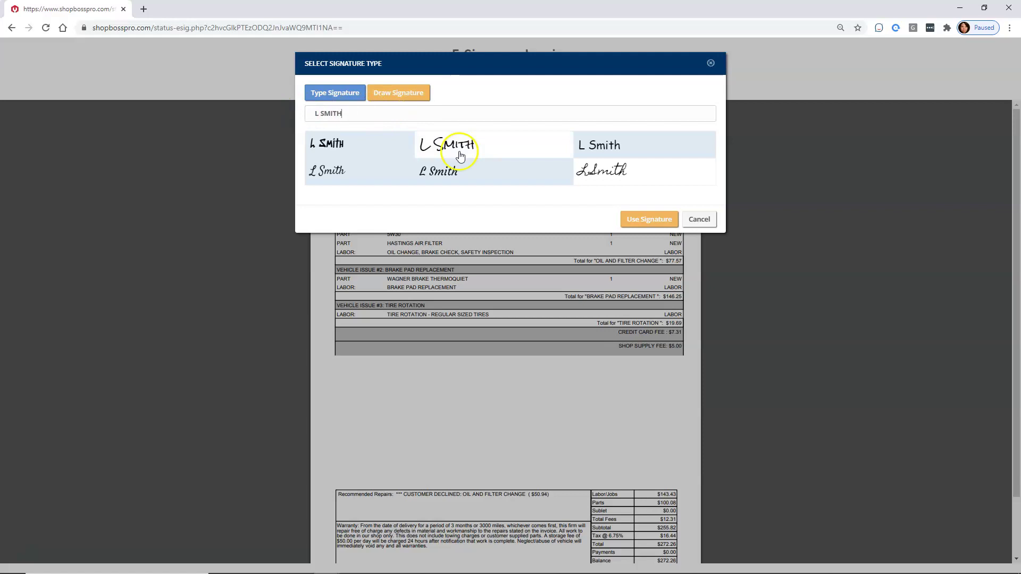
{"action": "left_click", "coordinate": [630, 219]}
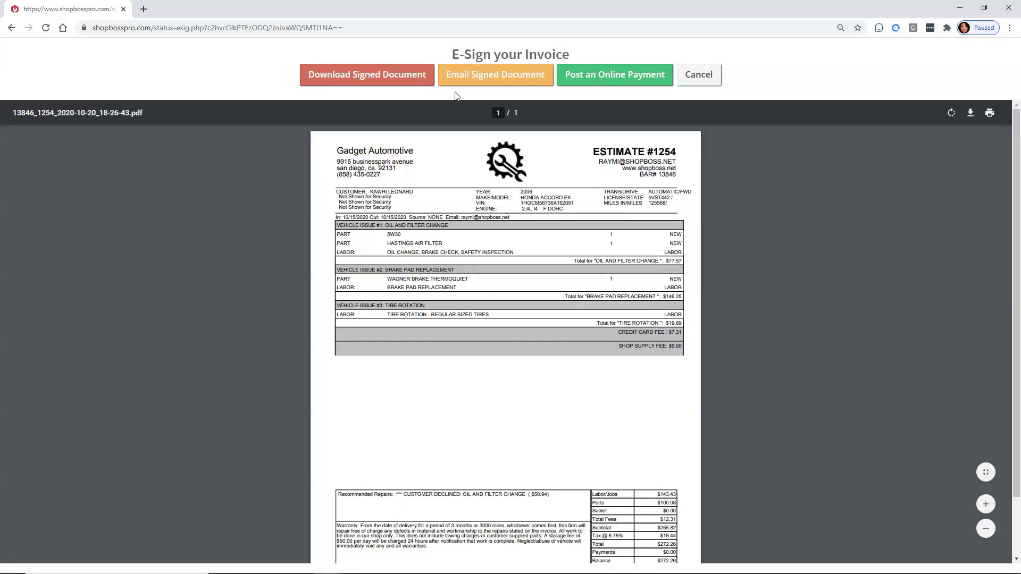
{"action": "scroll", "coordinate": [332, 258], "scroll_direction": "down", "scroll_amount": 2}
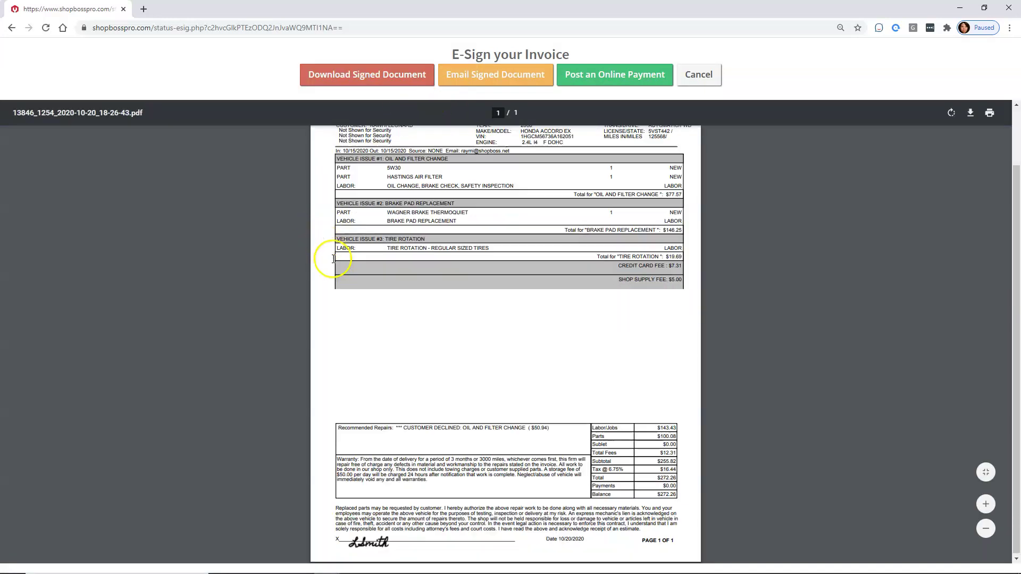
{"action": "key", "text": "alt+Tab"}
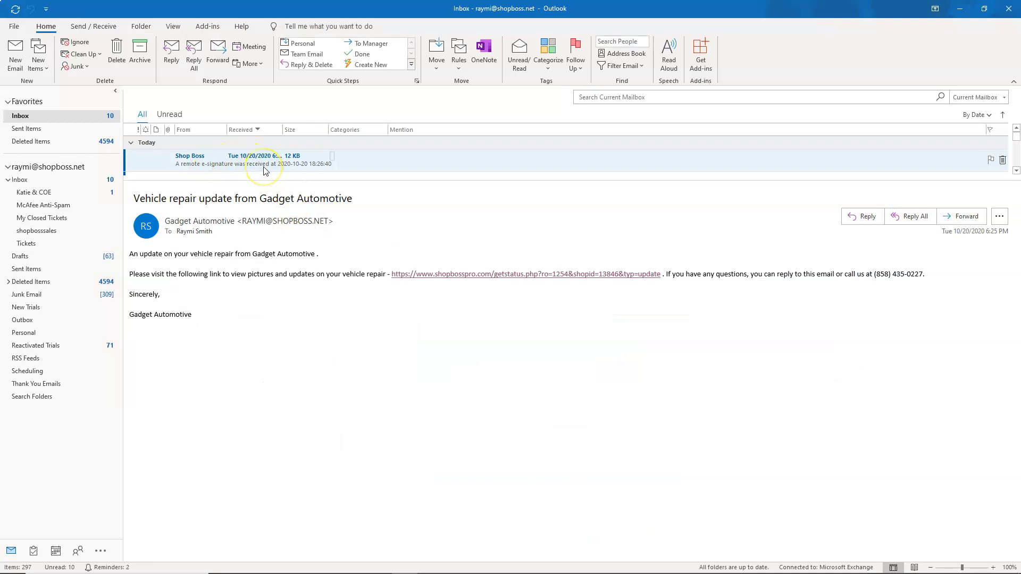
{"action": "left_click", "coordinate": [383, 160]}
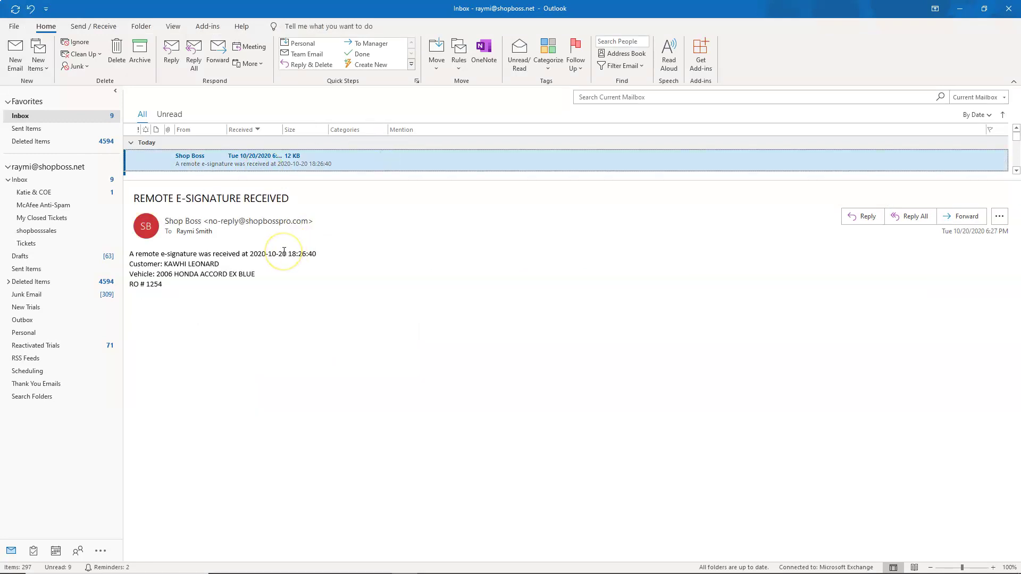
{"action": "left_click", "coordinate": [958, 14]}
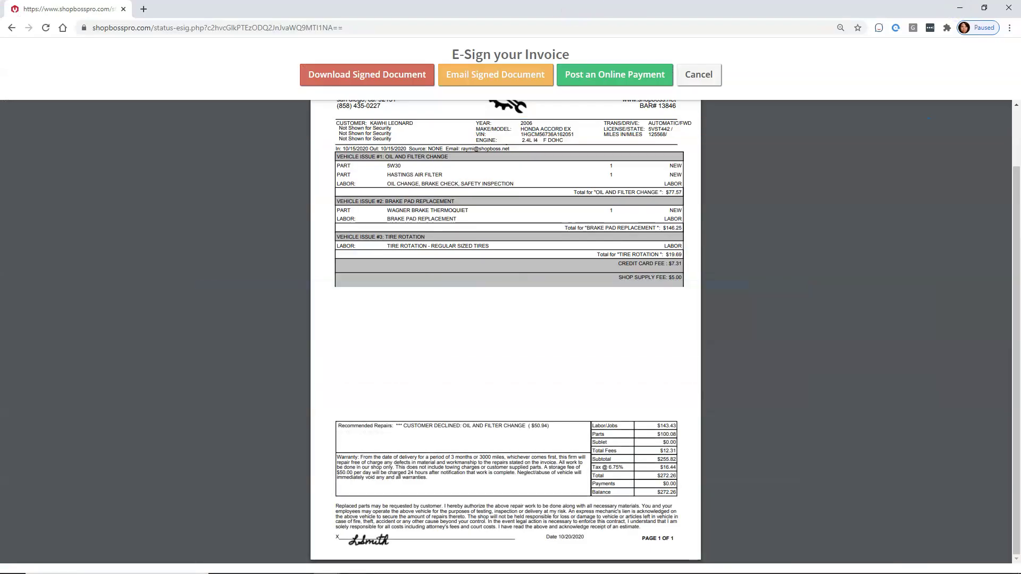
Back in Shop Boss, reopen RO 1254 from the Work In Process list.
{"action": "key", "text": "alt+Tab"}
{"action": "key", "text": "alt+Tab"}
{"action": "left_click", "coordinate": [34, 80]}
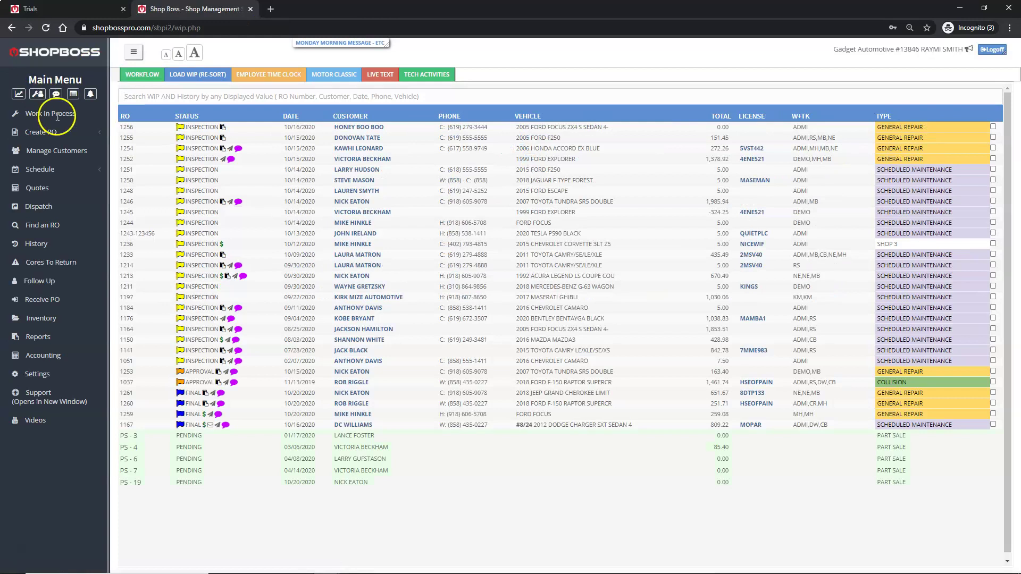
{"action": "left_click", "coordinate": [120, 148]}
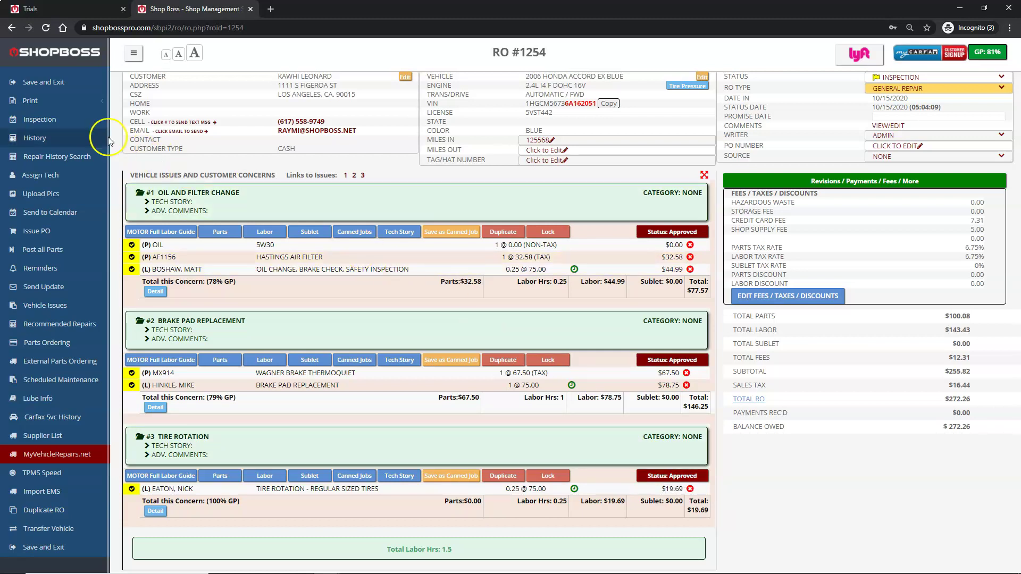
Review the signed RO #1254 printout from 10/20/2020 18:26, then close it.
{"action": "left_click", "coordinate": [24, 104]}
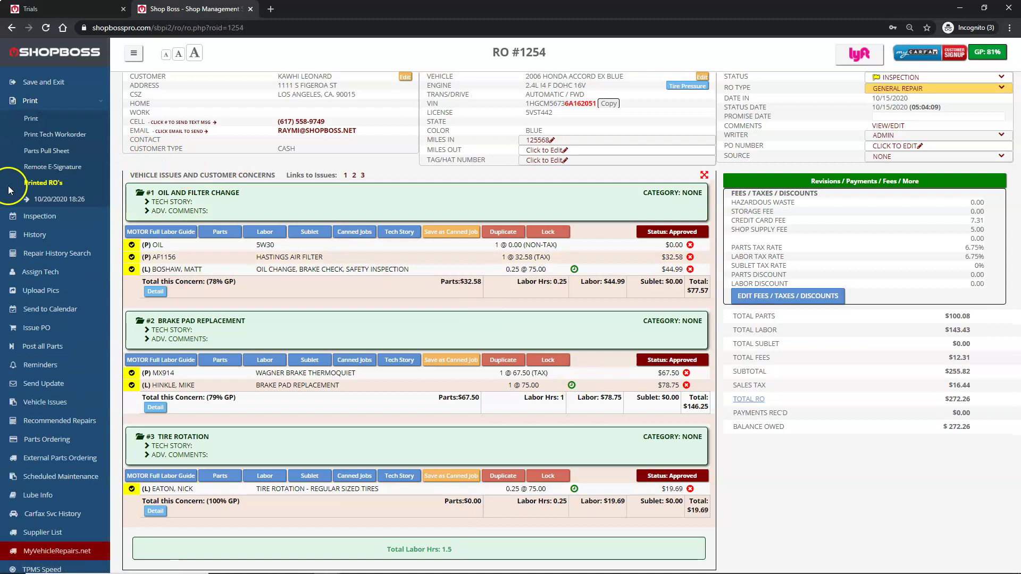
{"action": "left_click", "coordinate": [58, 201]}
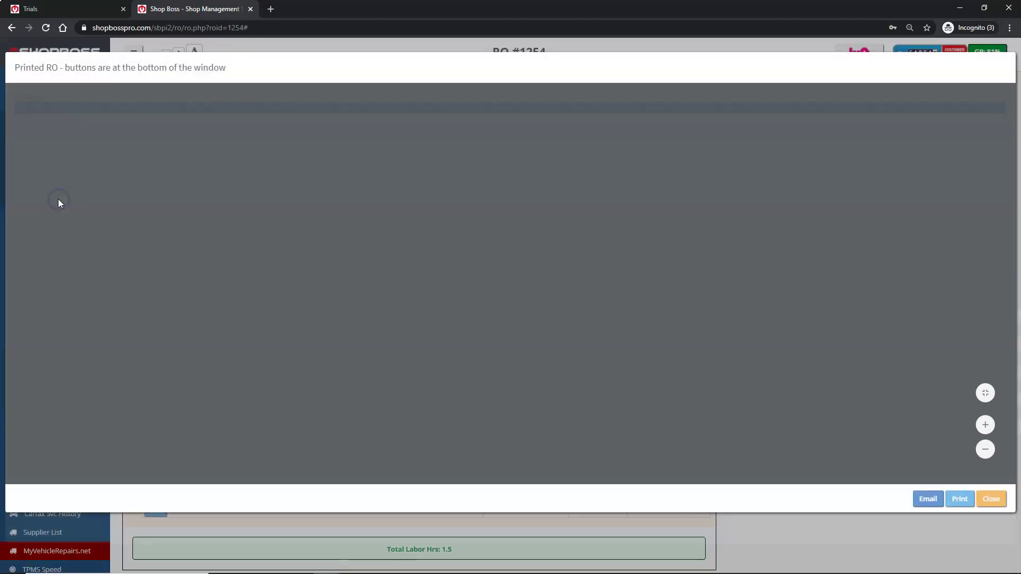
{"action": "scroll", "coordinate": [514, 287], "scroll_direction": "down", "scroll_amount": 3}
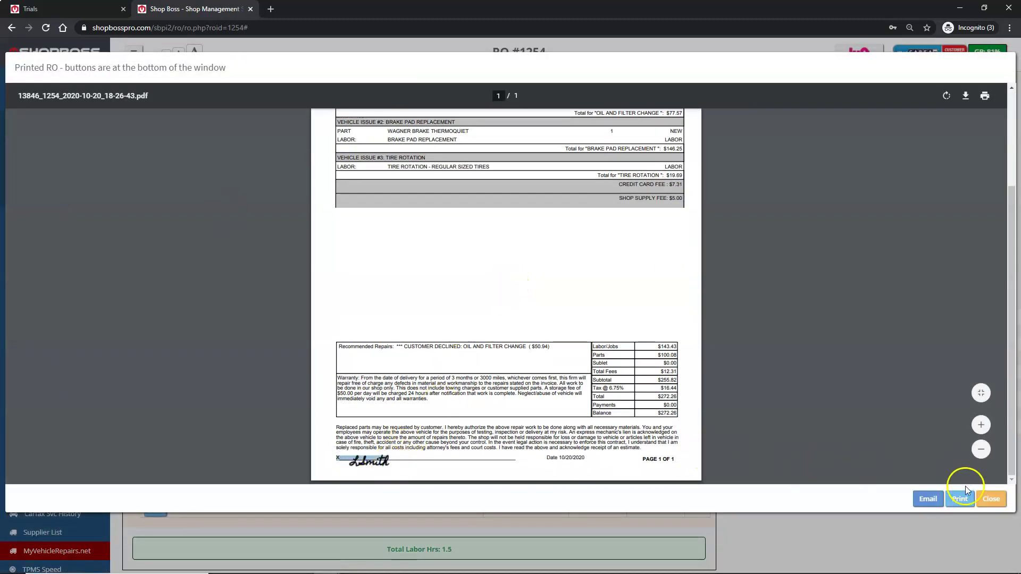
{"action": "left_click", "coordinate": [990, 499]}
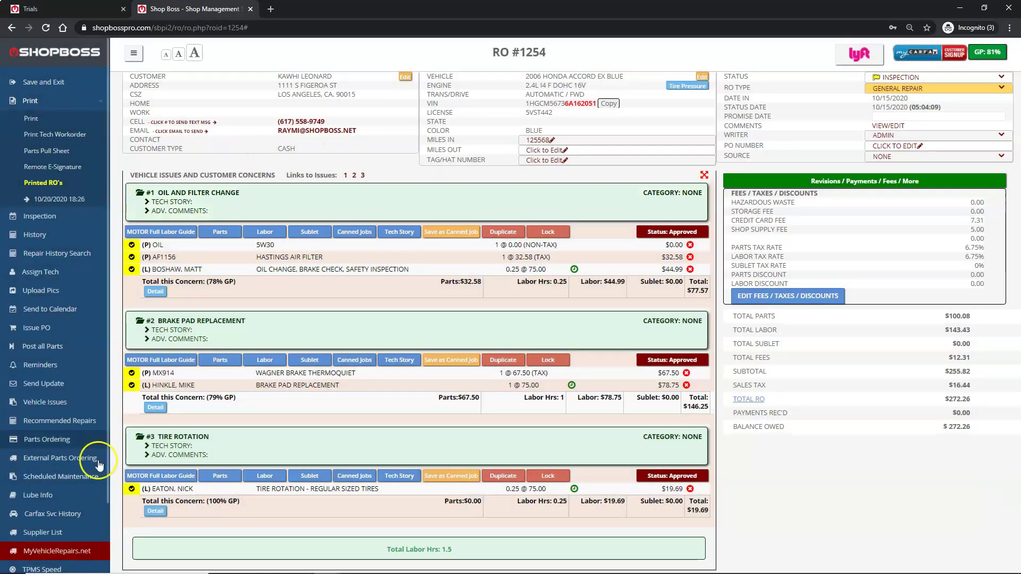